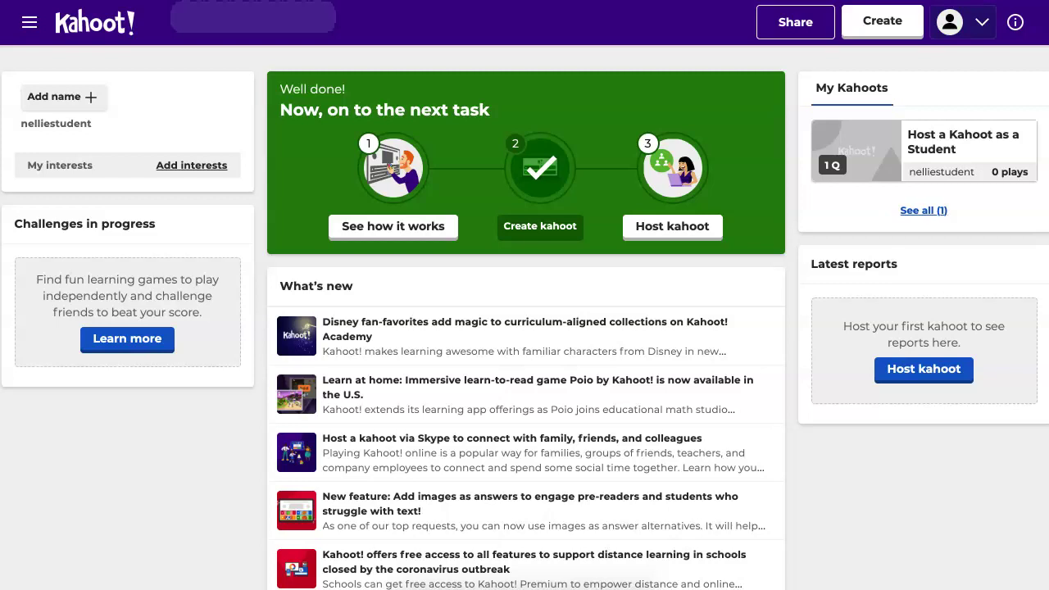
Open the profile avatar dropdown showing the username, Settings and Sign out
{"action": "left_click", "coordinate": [963, 22]}
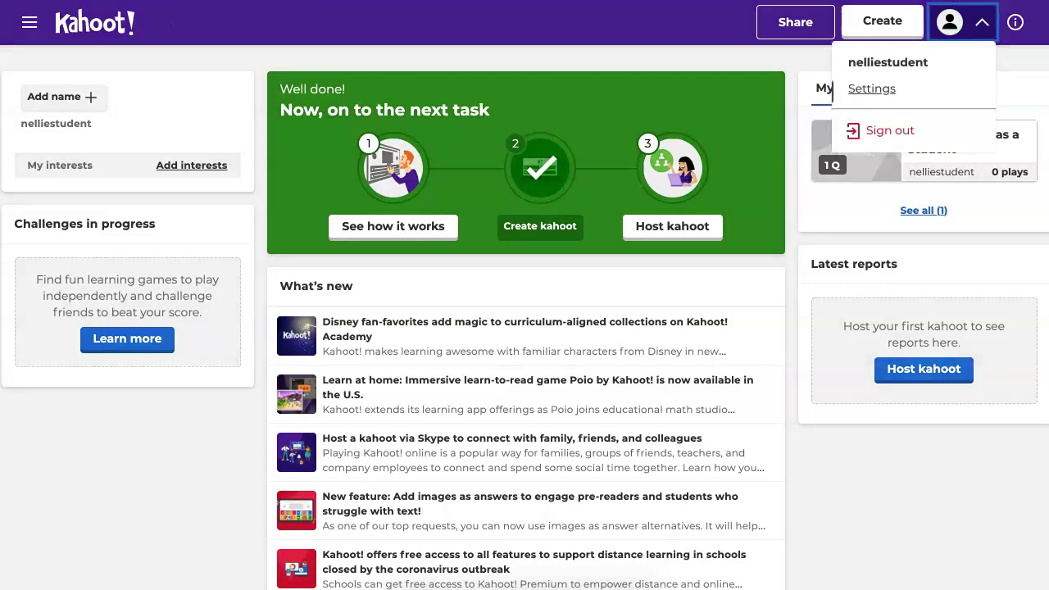
Go to Settings to see the Edit profile page with account type Student
{"action": "left_click", "coordinate": [871, 88]}
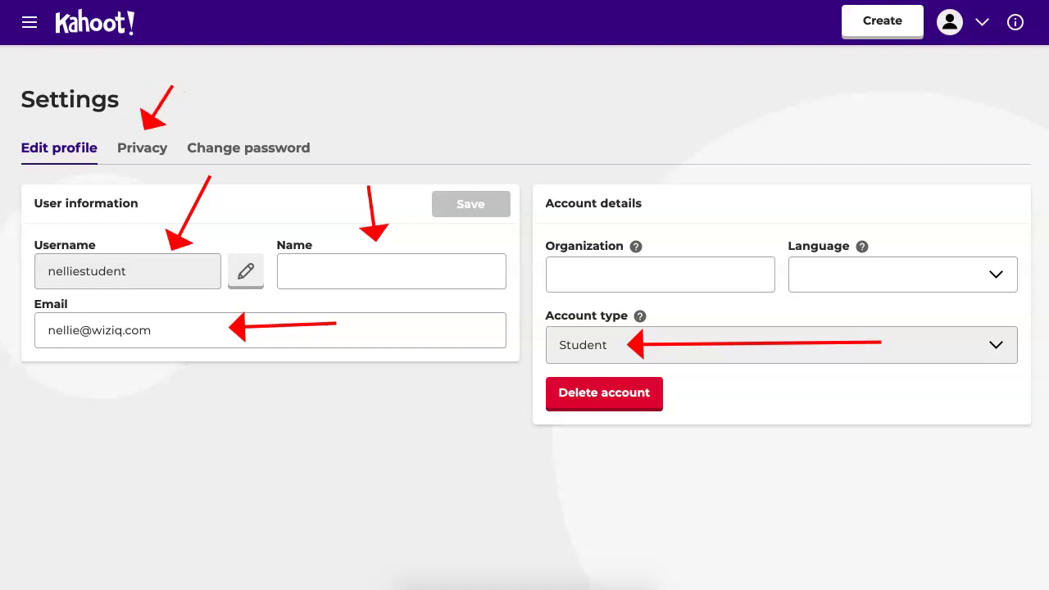
In Privacy settings, switch off the 'Shares my kahoot with other users' email notification
{"action": "left_click", "coordinate": [142, 147]}
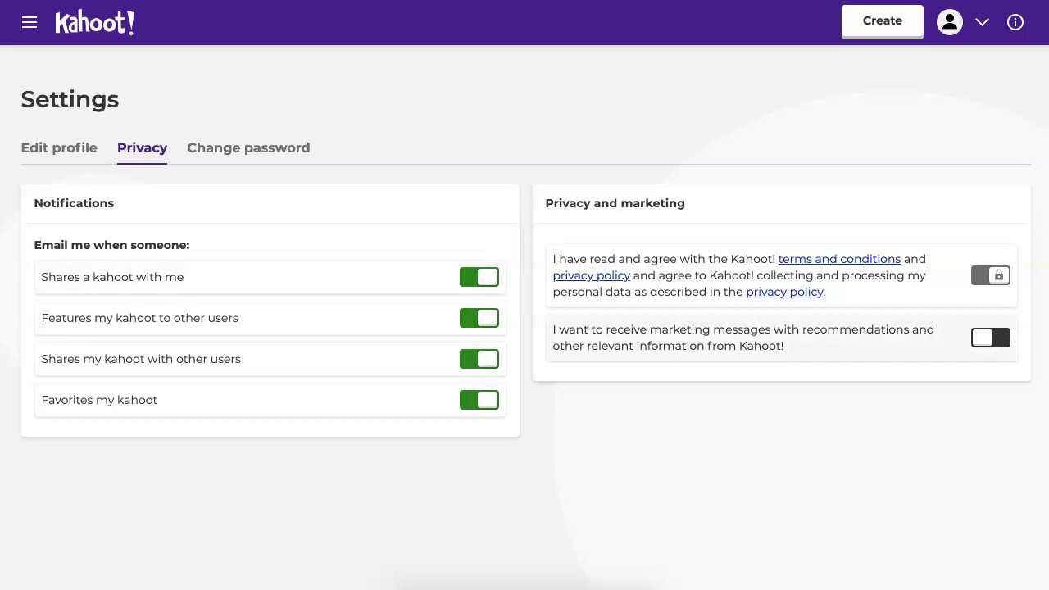
{"action": "mouse_move", "coordinate": [990, 276]}
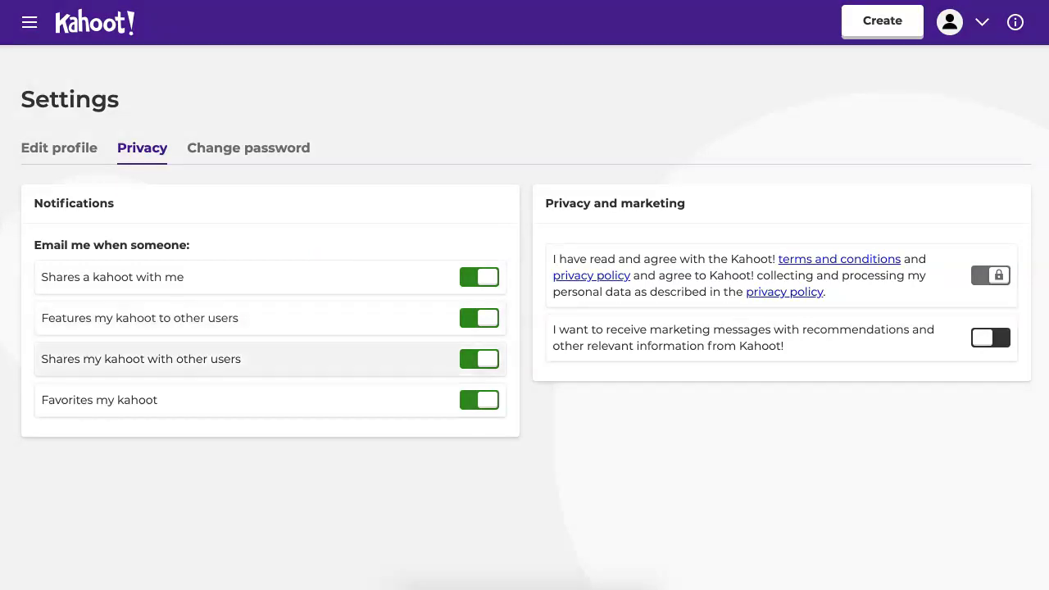
{"action": "left_click", "coordinate": [479, 359]}
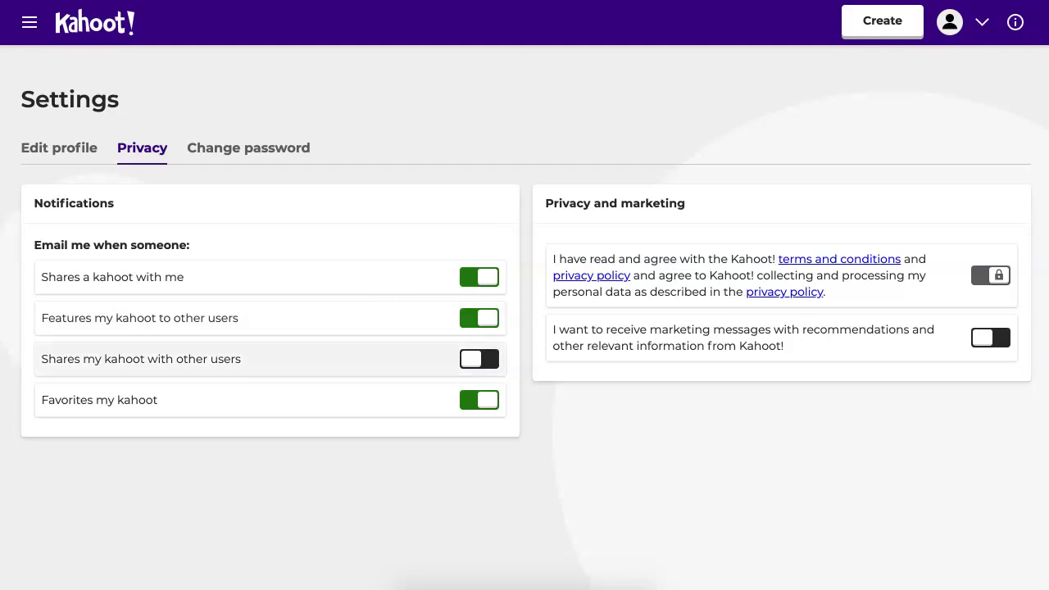
Switch the 'Shares my kahoot with other users' email notification back on
{"action": "left_click", "coordinate": [479, 359]}
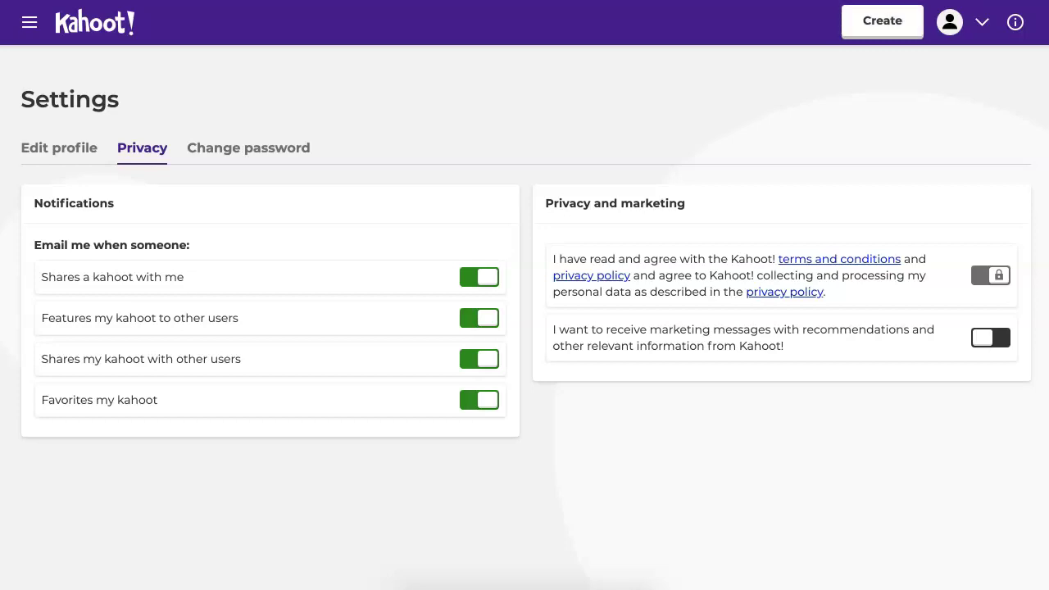
Bring up the main navigation menu with Home, Discover, Kahoots and Reports
{"action": "left_click", "coordinate": [30, 22]}
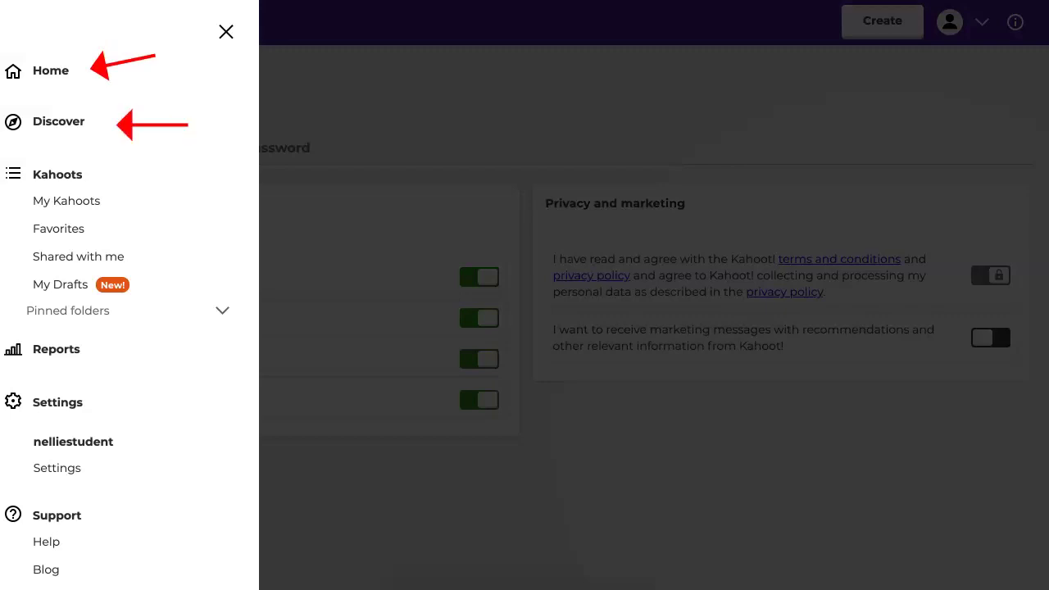
Close the navigation menu and check the help and resources links
{"action": "key", "text": "Escape"}
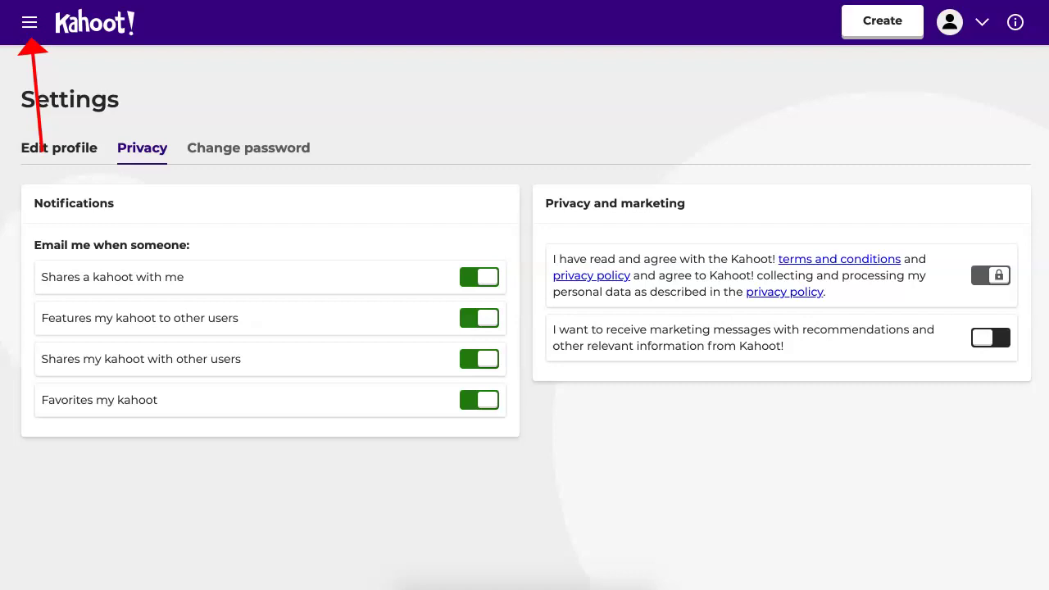
{"action": "left_click", "coordinate": [29, 22]}
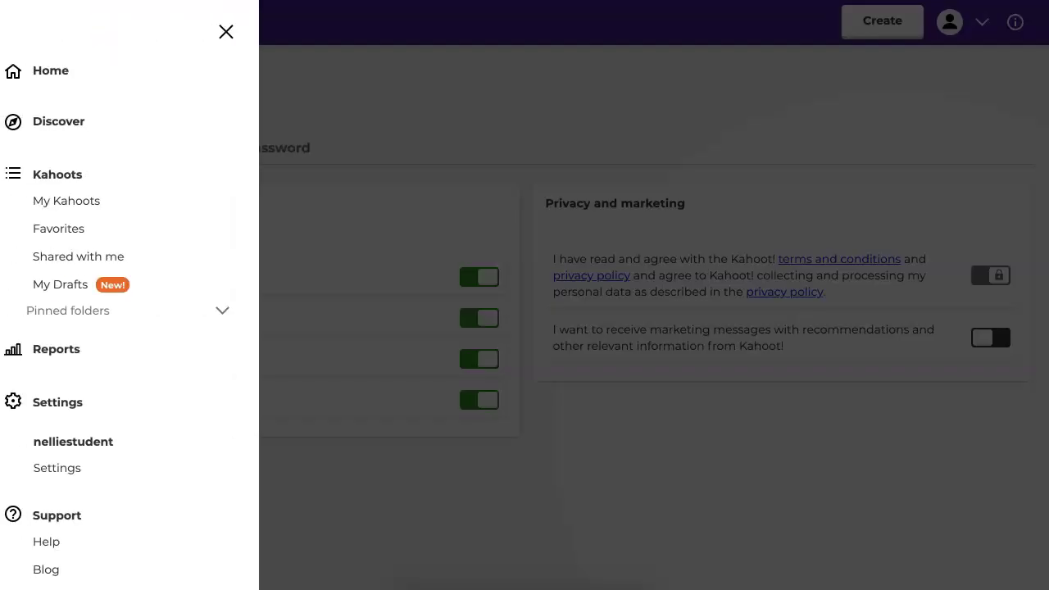
{"action": "left_click", "coordinate": [226, 31]}
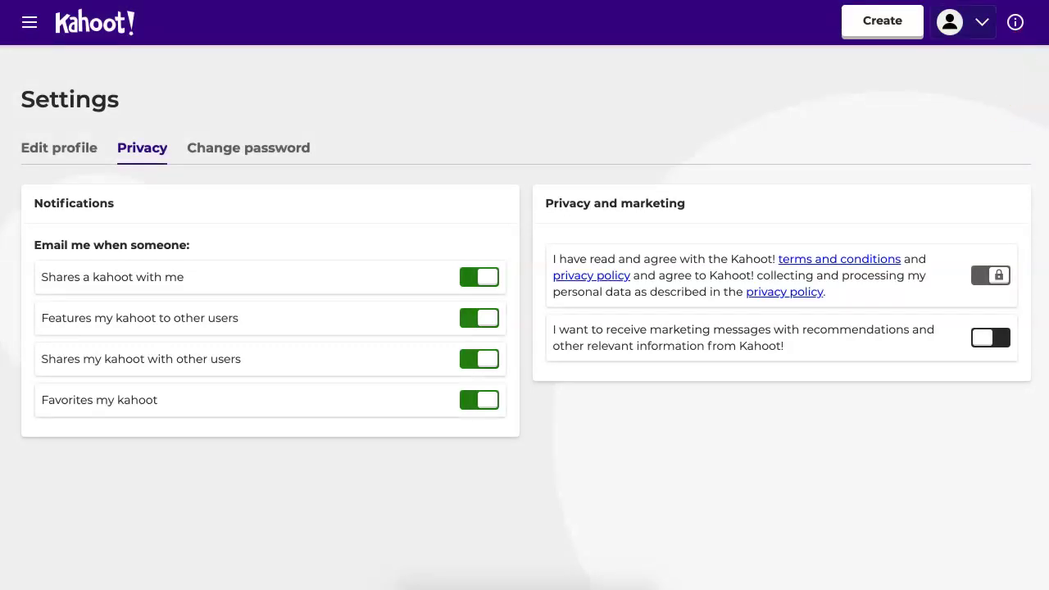
{"action": "left_click", "coordinate": [1015, 22]}
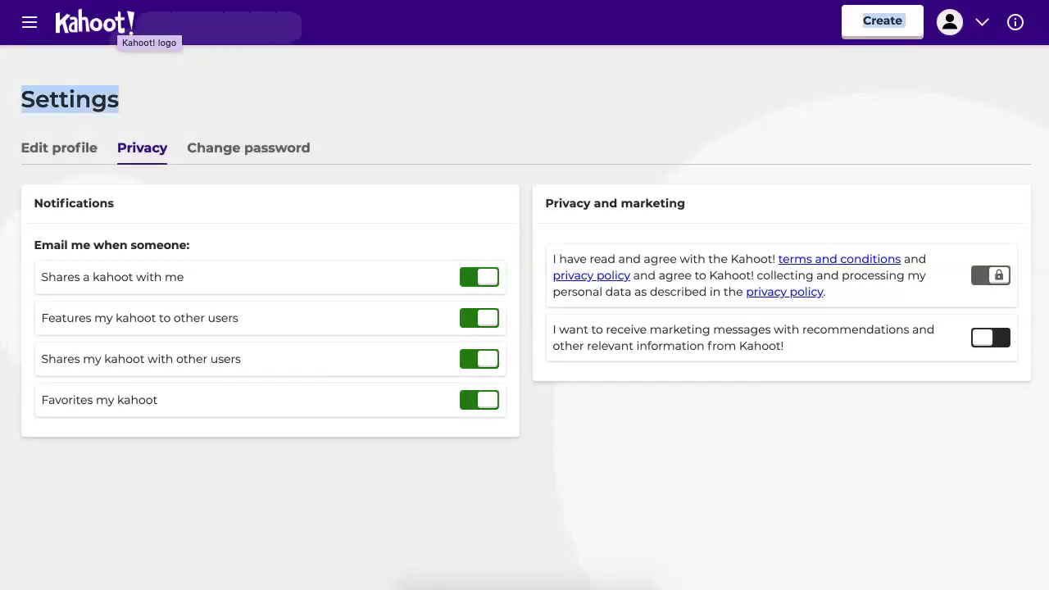
Return to the Home dashboard through the main navigation menu
{"action": "key", "text": "shift+Tab"}
{"action": "key", "text": "Return"}
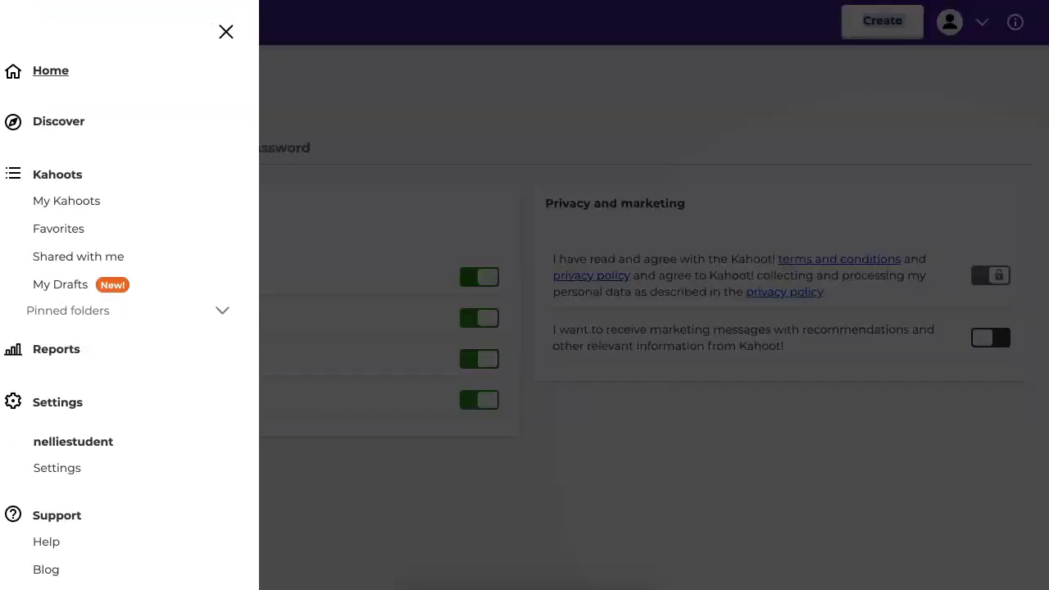
{"action": "key", "text": "Return"}
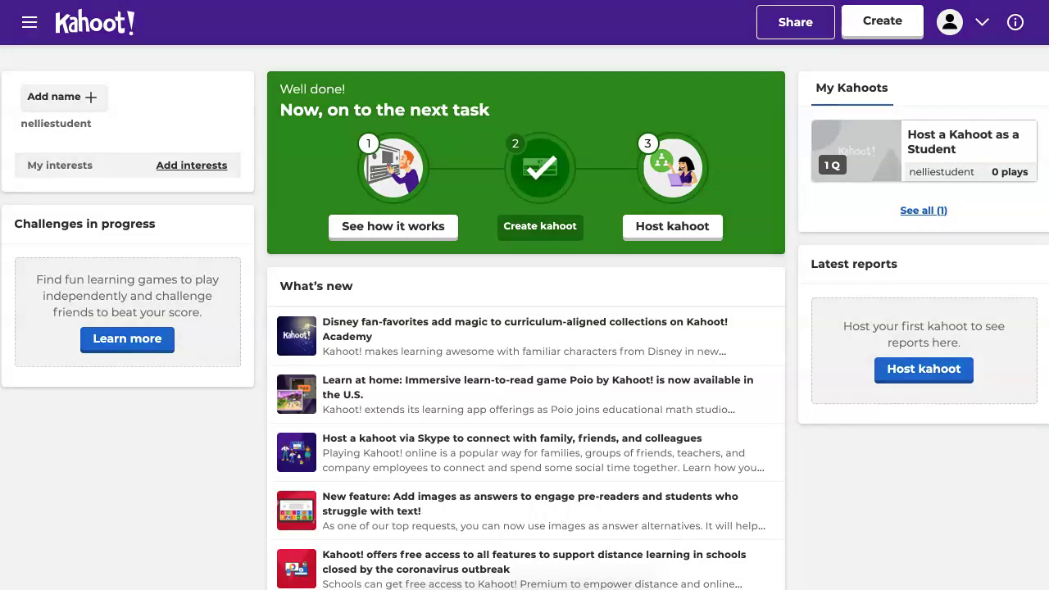
Use Host kahoot in the green next-task panel to list kahoots to host
{"action": "left_click", "coordinate": [672, 227]}
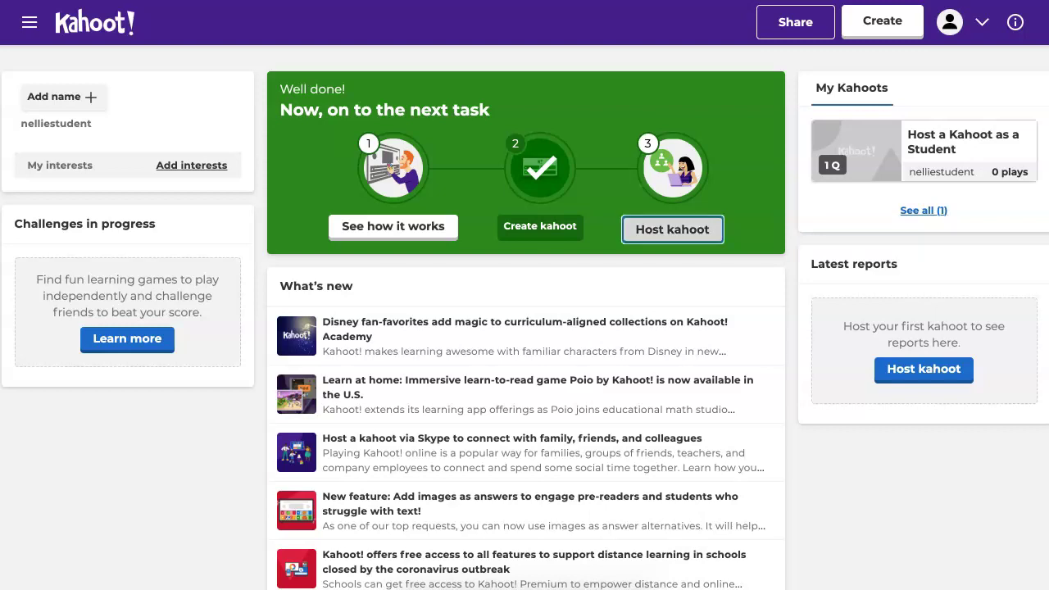
{"action": "left_click", "coordinate": [672, 226]}
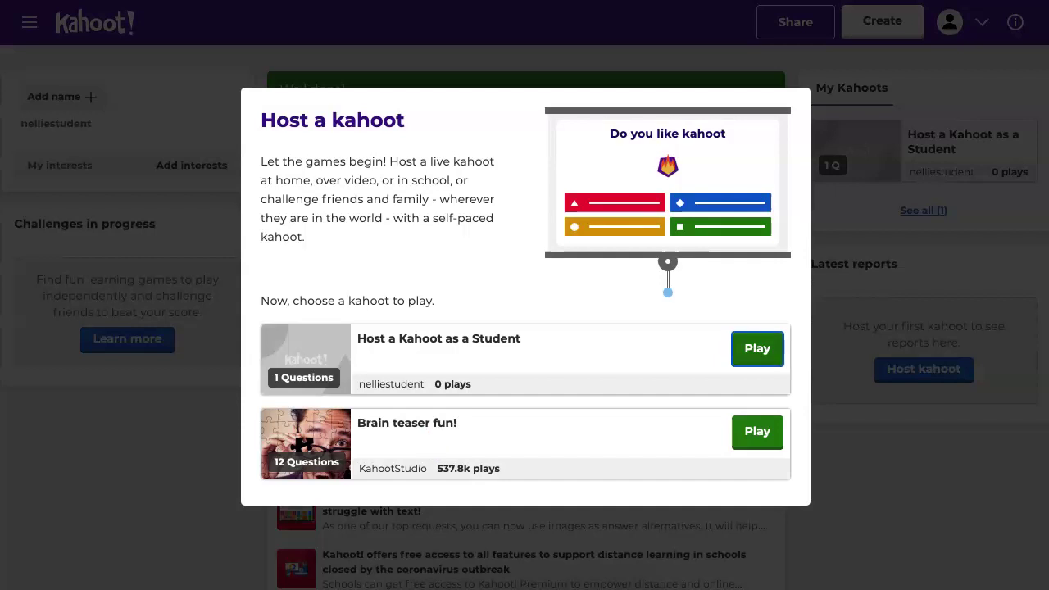
Host 'Host a Kahoot as a Student' live, opening a lobby with a game PIN
{"action": "key", "text": "Return"}
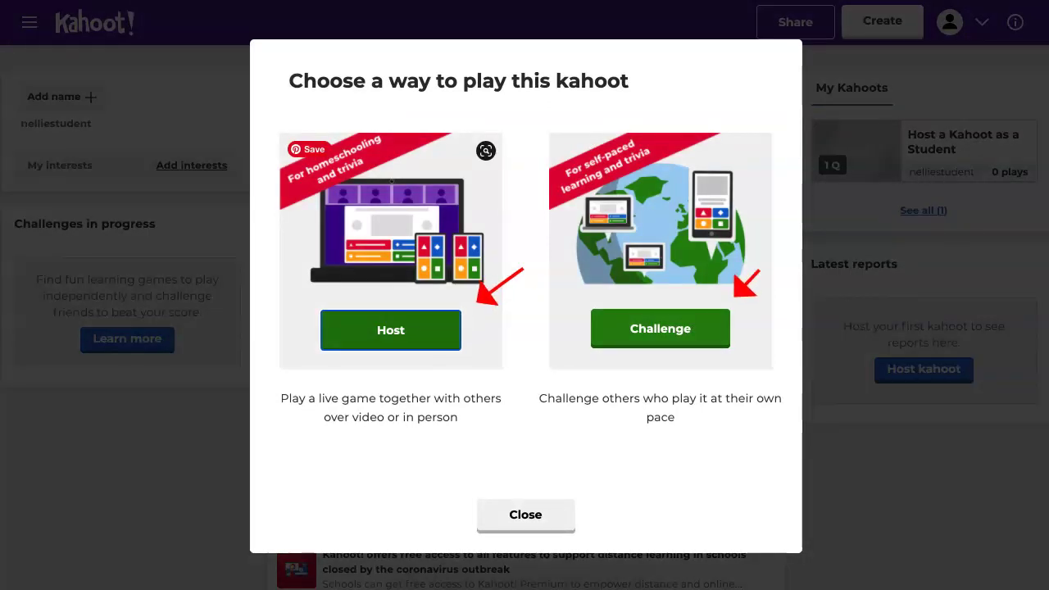
{"action": "key", "text": "Return"}
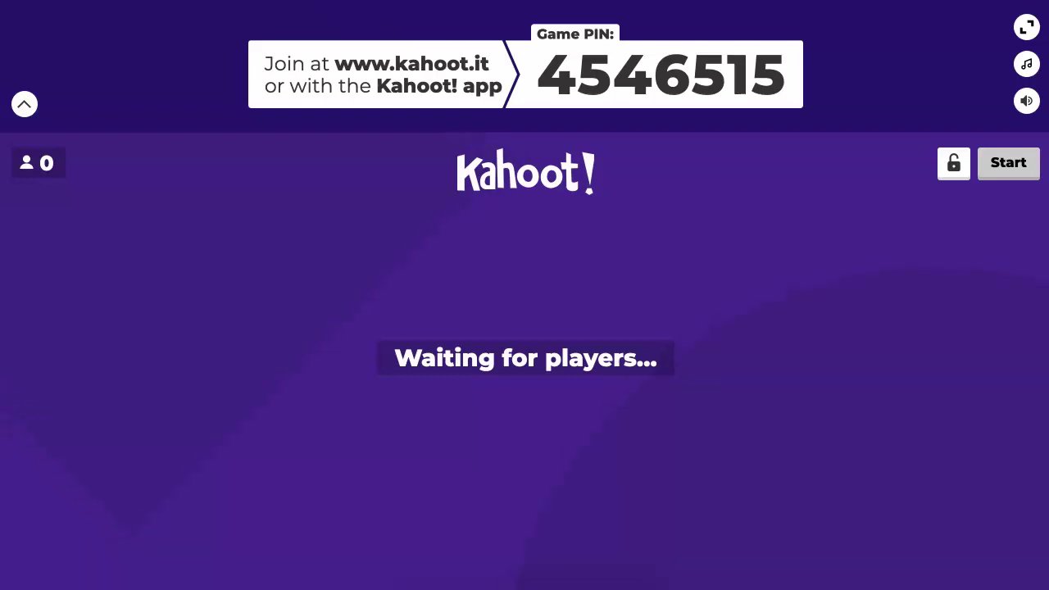
Set the lobby music to Disco after trying Fantasy, and lower the volume nearly to silent
{"action": "left_click", "coordinate": [1026, 64]}
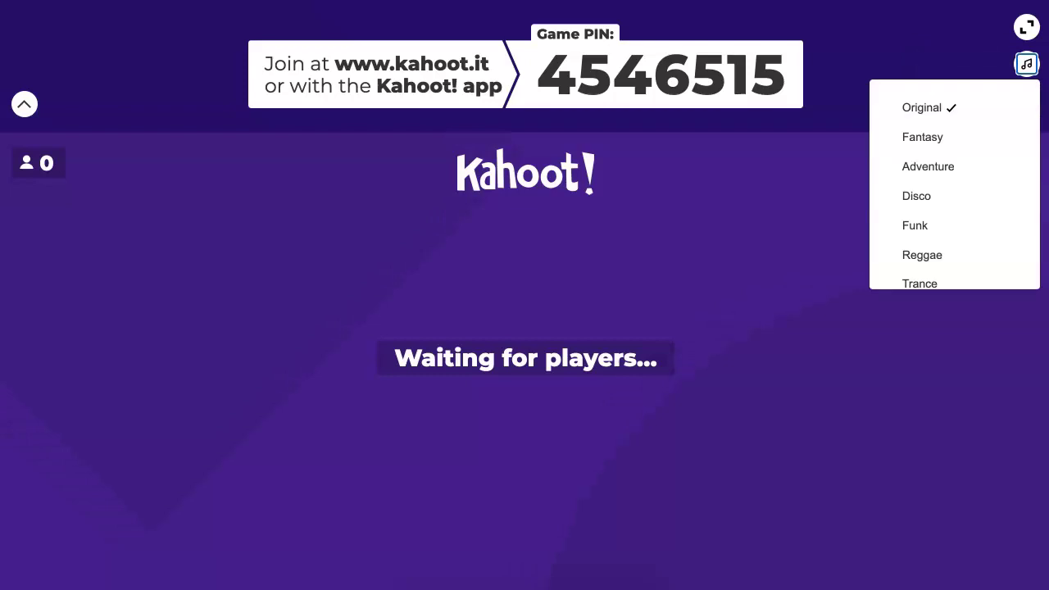
{"action": "left_click", "coordinate": [922, 137]}
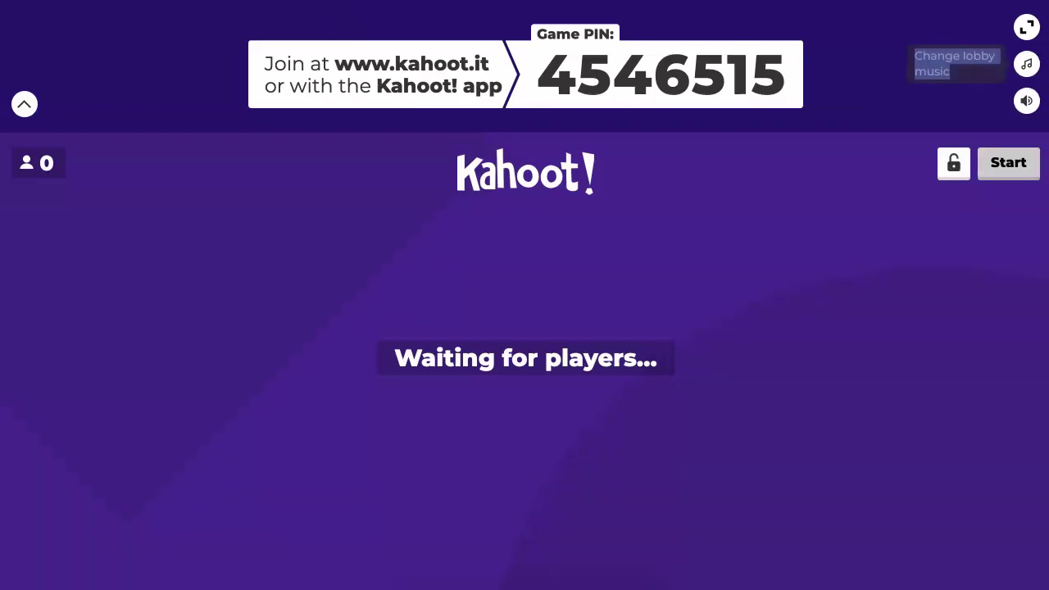
{"action": "left_click", "coordinate": [1026, 64]}
{"action": "left_click", "coordinate": [916, 196]}
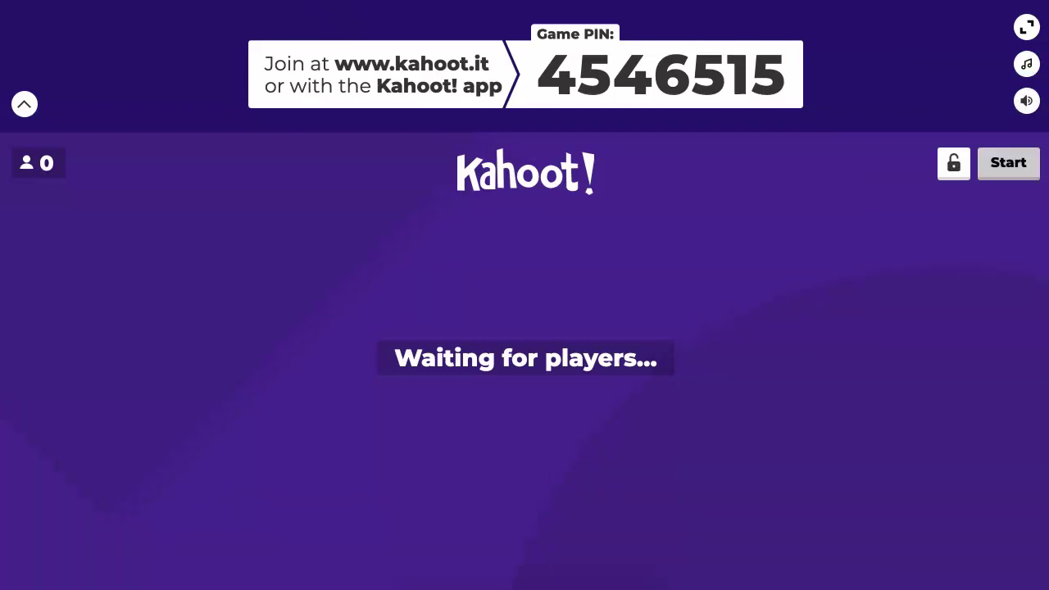
{"action": "left_click", "coordinate": [1026, 64]}
{"action": "left_click", "coordinate": [1026, 64]}
{"action": "mouse_move", "coordinate": [1026, 100]}
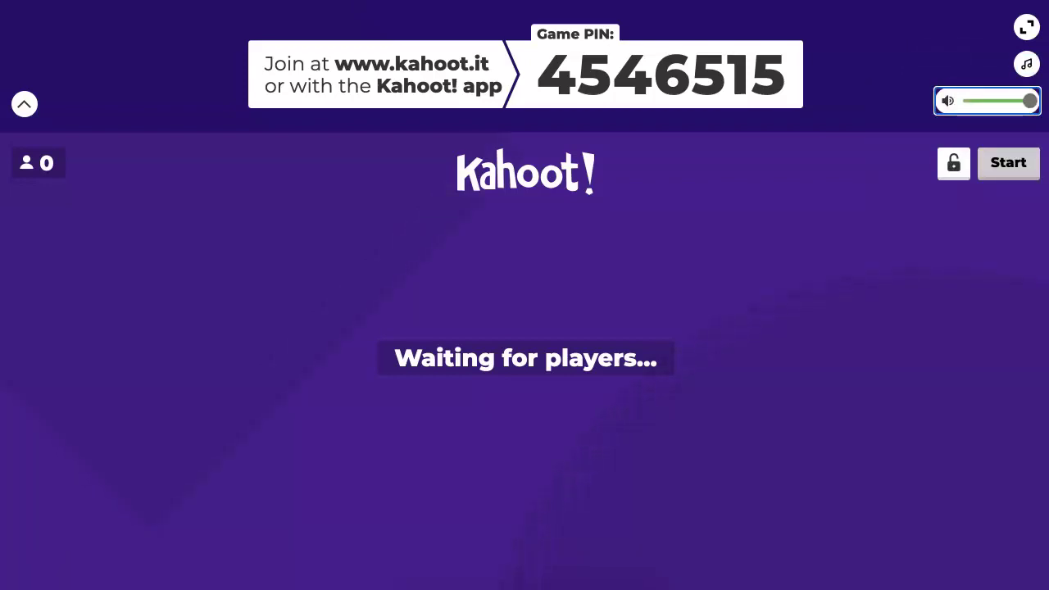
{"action": "left_click_drag", "start_coordinate": [1030, 100], "coordinate": [966, 100]}
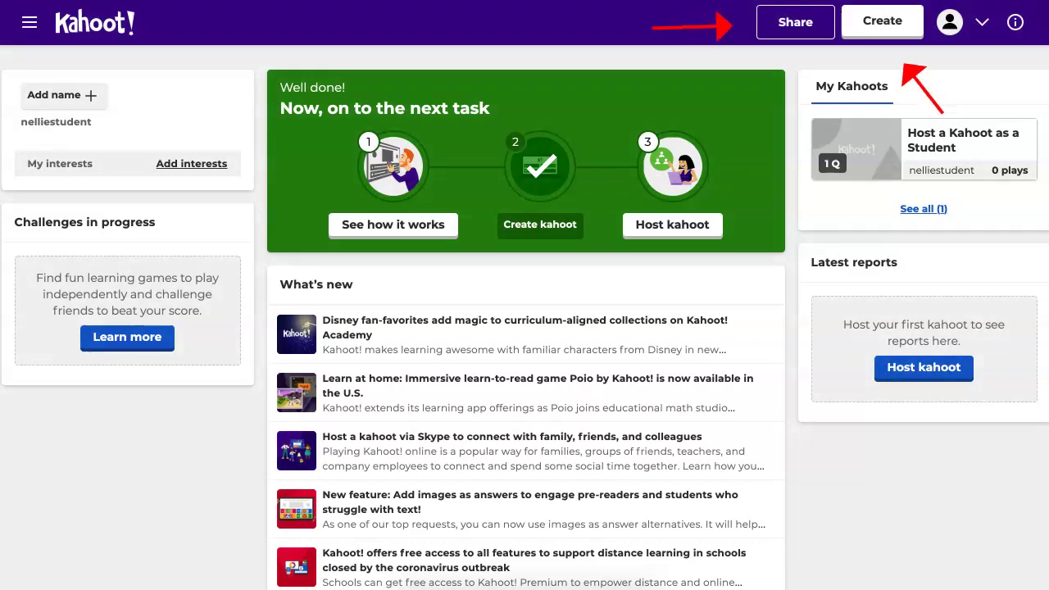
Create a new kahoot and open its Kahoot summary dialog from the title field
{"action": "left_click", "coordinate": [882, 22]}
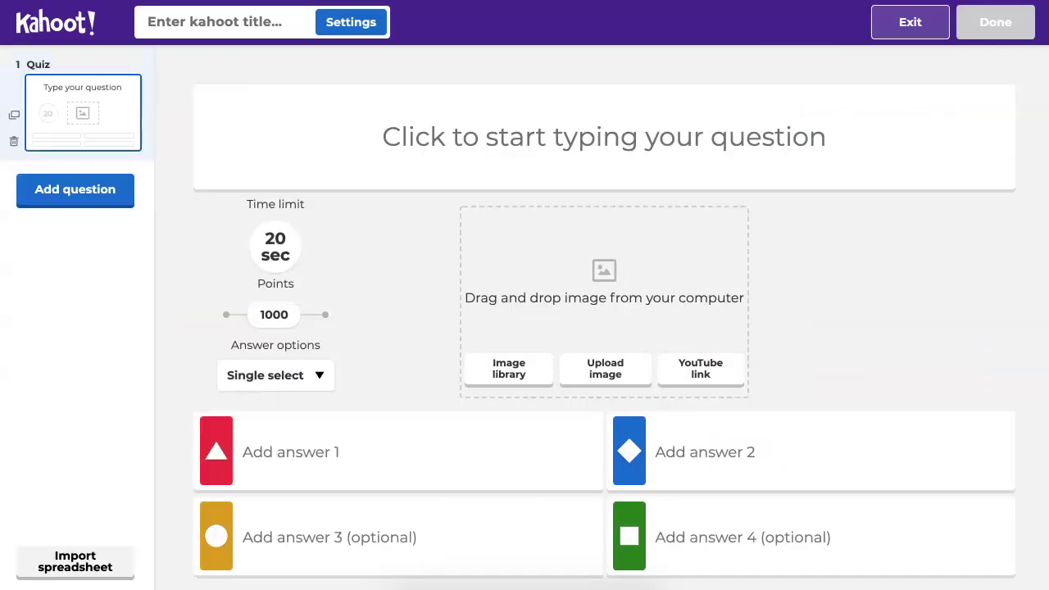
{"action": "scroll", "coordinate": [621, 297], "scroll_direction": "down", "scroll_amount": 1}
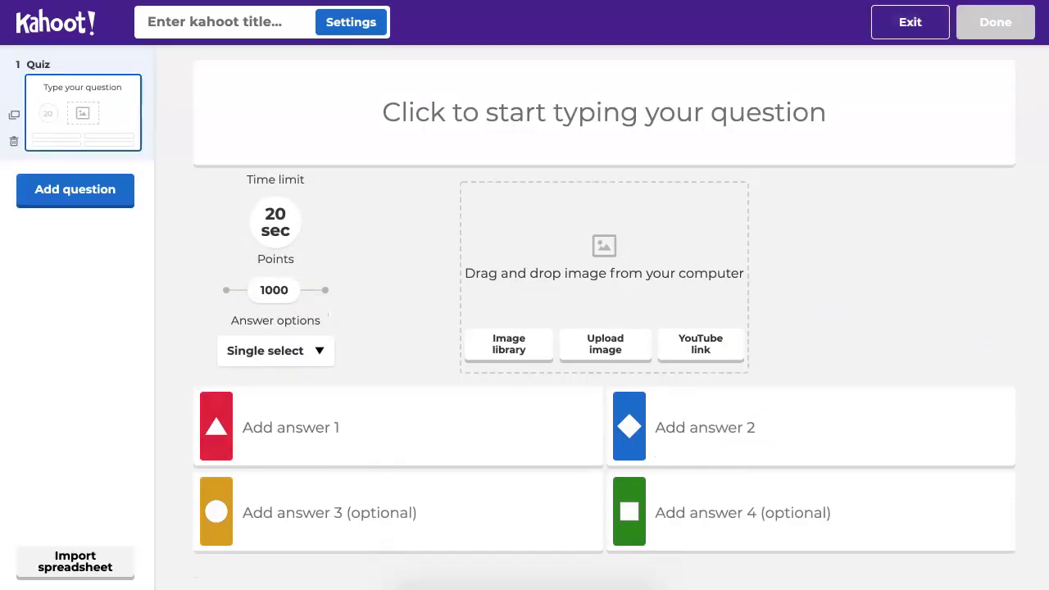
{"action": "scroll", "coordinate": [621, 311], "scroll_direction": "up", "scroll_amount": 1}
{"action": "scroll", "coordinate": [621, 318], "scroll_direction": "down", "scroll_amount": 1}
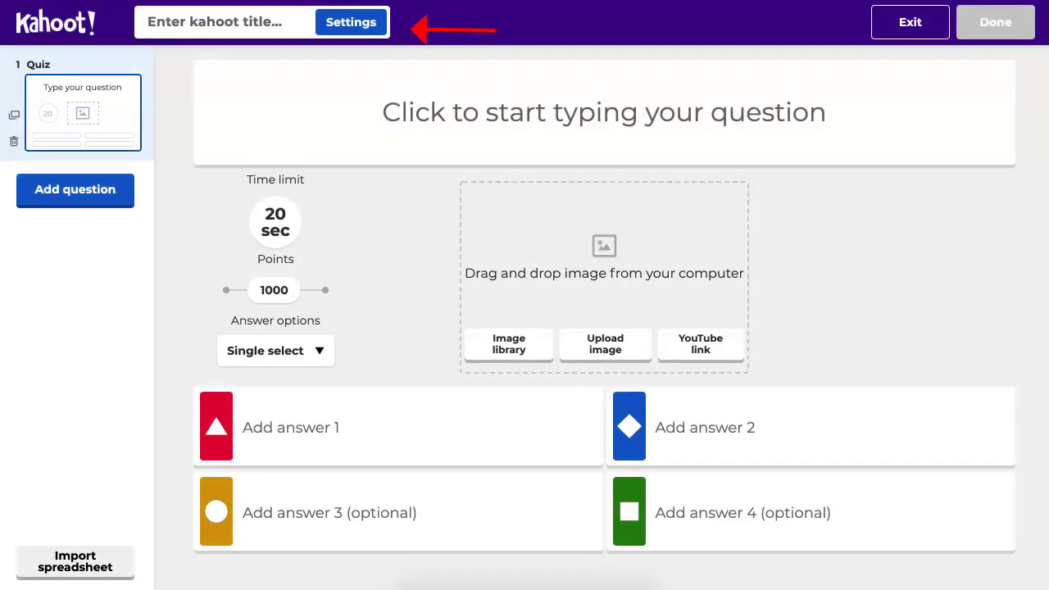
{"action": "left_click", "coordinate": [225, 22]}
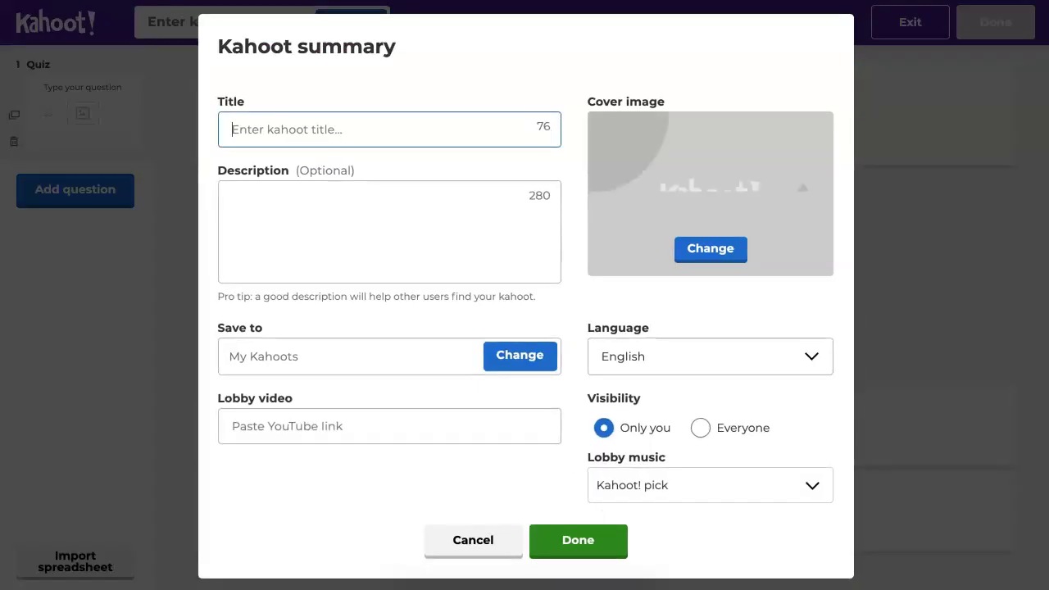
Enter the title 'Test' and confirm the Kahoot summary settings
{"action": "type", "text": "V"}
{"action": "key", "text": "BackSpace"}
{"action": "type", "text": "Tds"}
{"action": "type", "text": "t"}
{"action": "key", "text": "BackSpace"}
{"action": "key", "text": "BackSpace"}
{"action": "key", "text": "BackSpace"}
{"action": "type", "text": "est"}
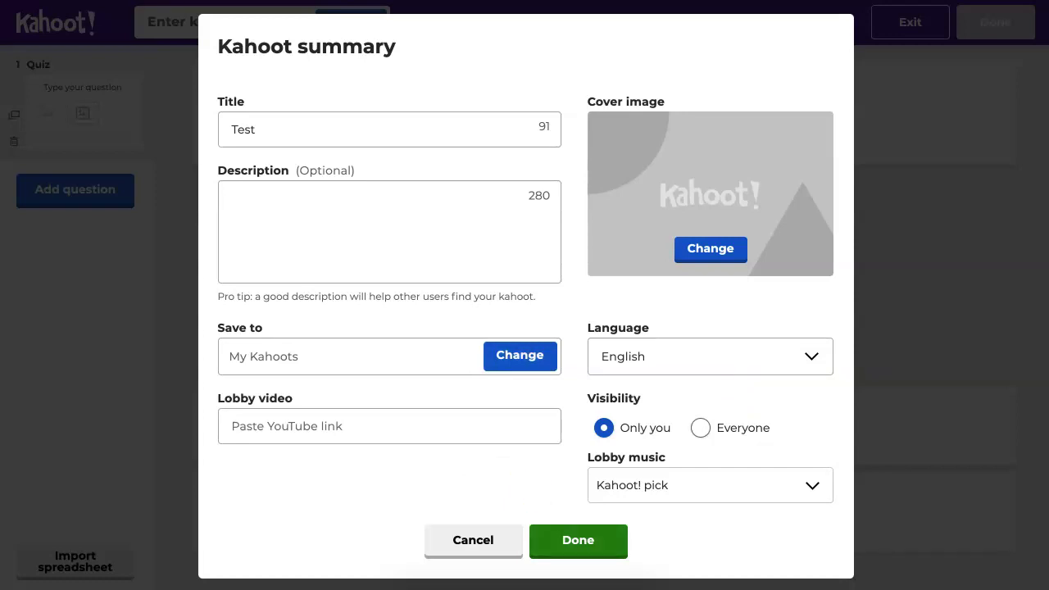
{"action": "left_click", "coordinate": [578, 540]}
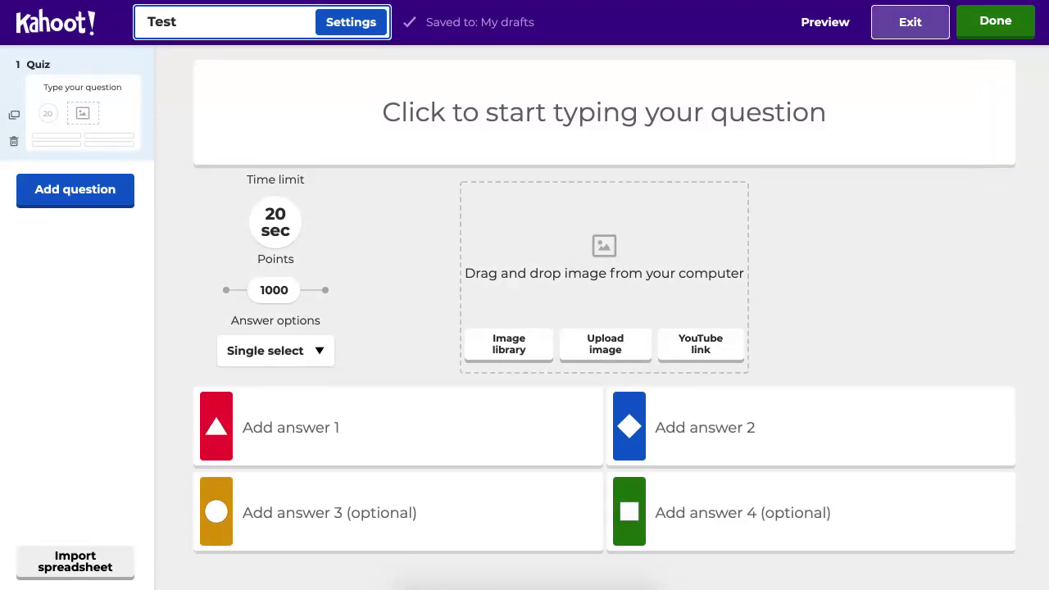
Save the Test kahoot, dismiss the can't-be-played warning, and return to the home dashboard
{"action": "left_click", "coordinate": [995, 21]}
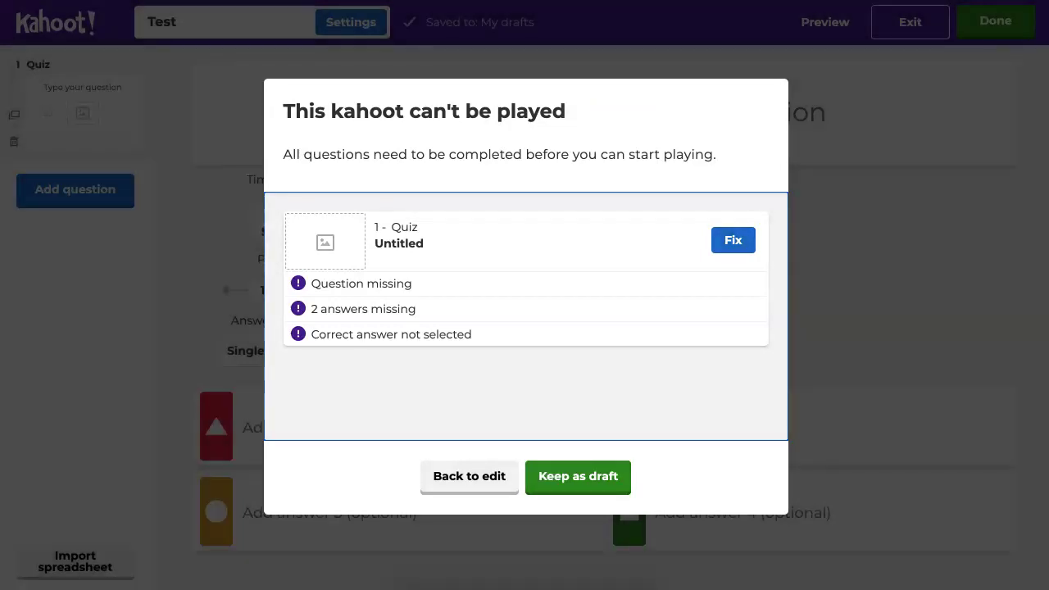
{"action": "key", "text": "Escape"}
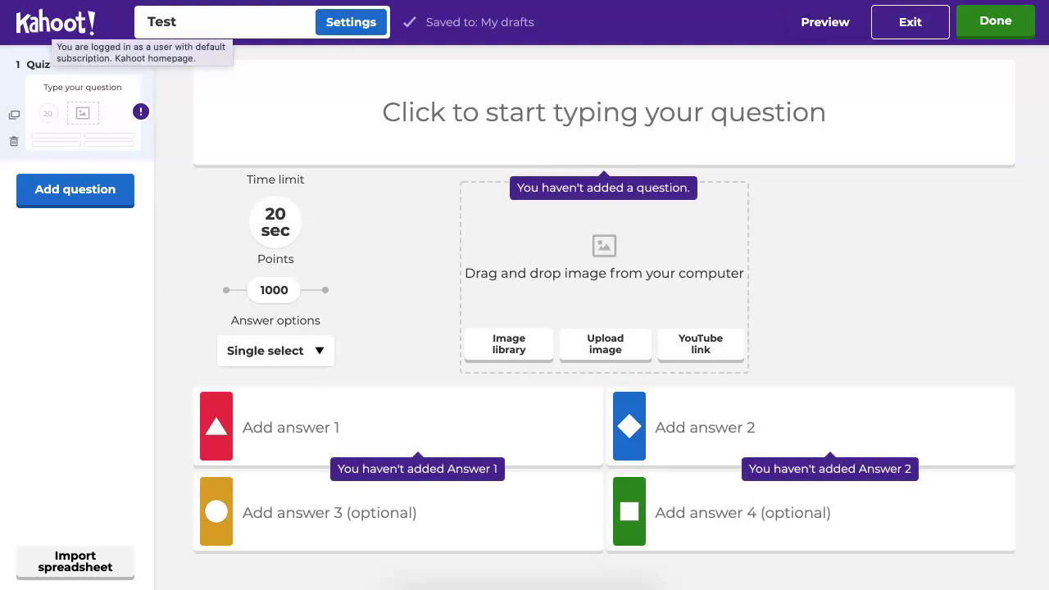
{"action": "left_click", "coordinate": [55, 22]}
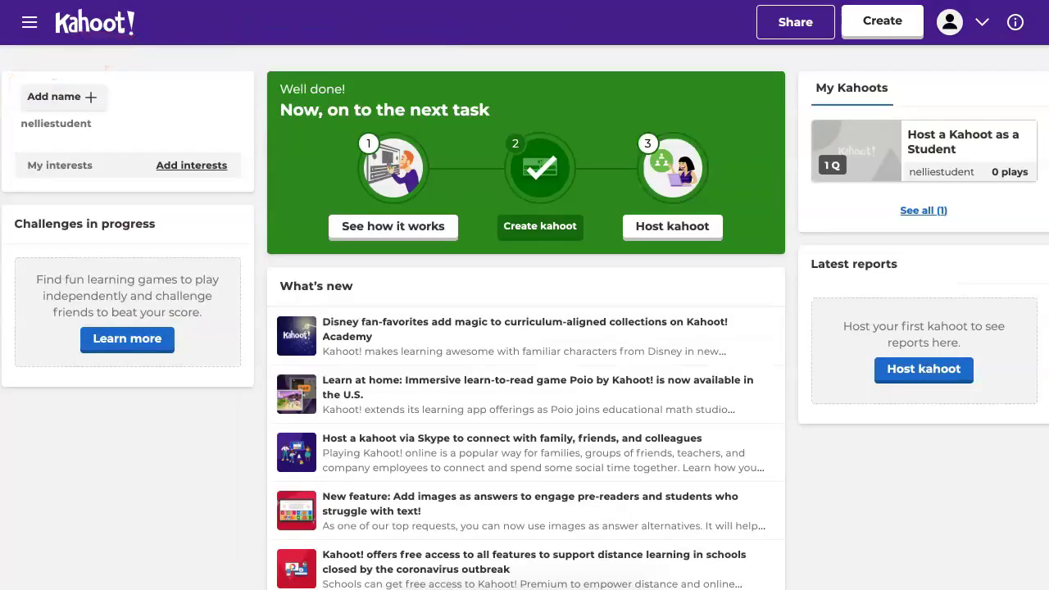
Scroll the home dashboard to review the getting-started tracker and reports
{"action": "scroll", "coordinate": [525, 317], "scroll_direction": "down", "scroll_amount": 2}
{"action": "scroll", "coordinate": [525, 317], "scroll_direction": "up", "scroll_amount": 2}
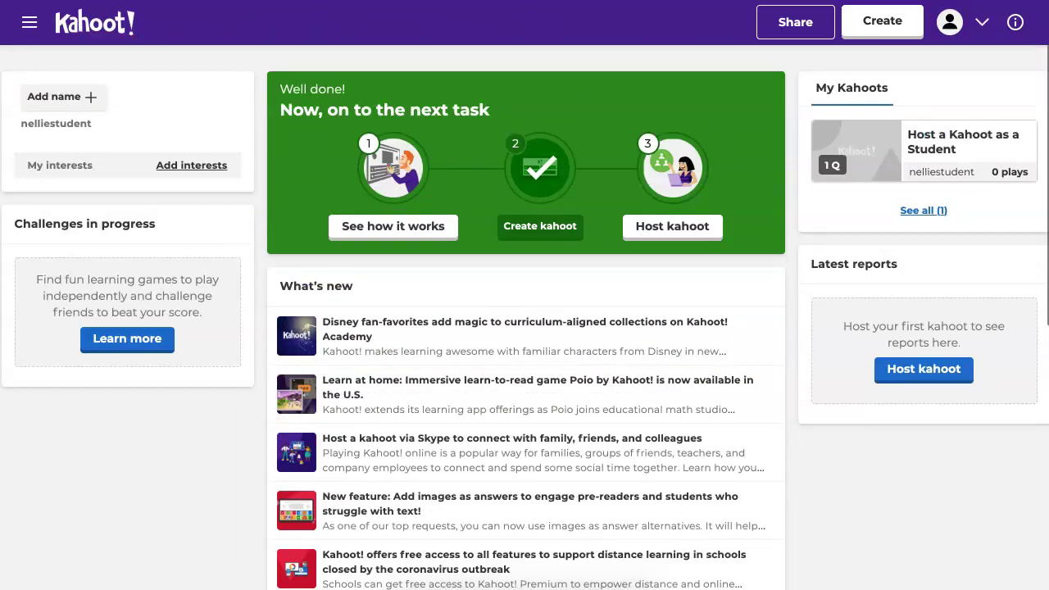